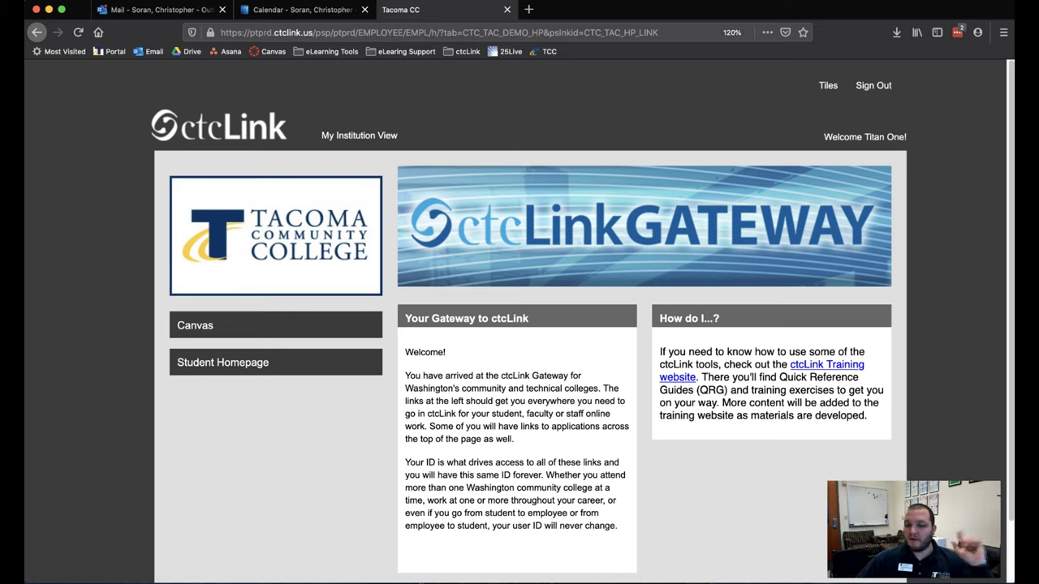
Go from Student Homepage through Manage Classes to the Class Search and Enroll term list.
{"action": "left_click", "coordinate": [229, 371]}
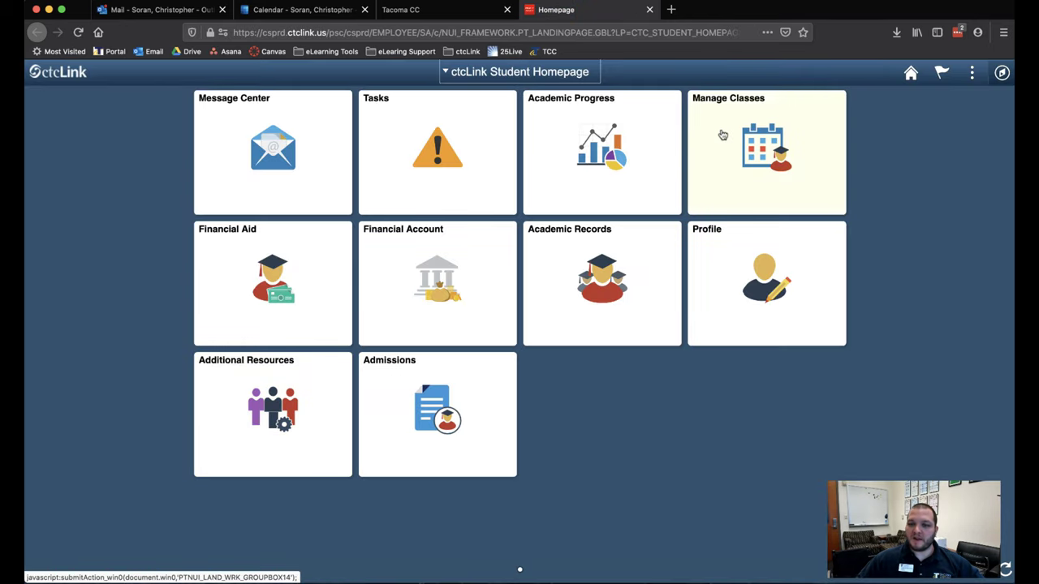
{"action": "left_click", "coordinate": [722, 135]}
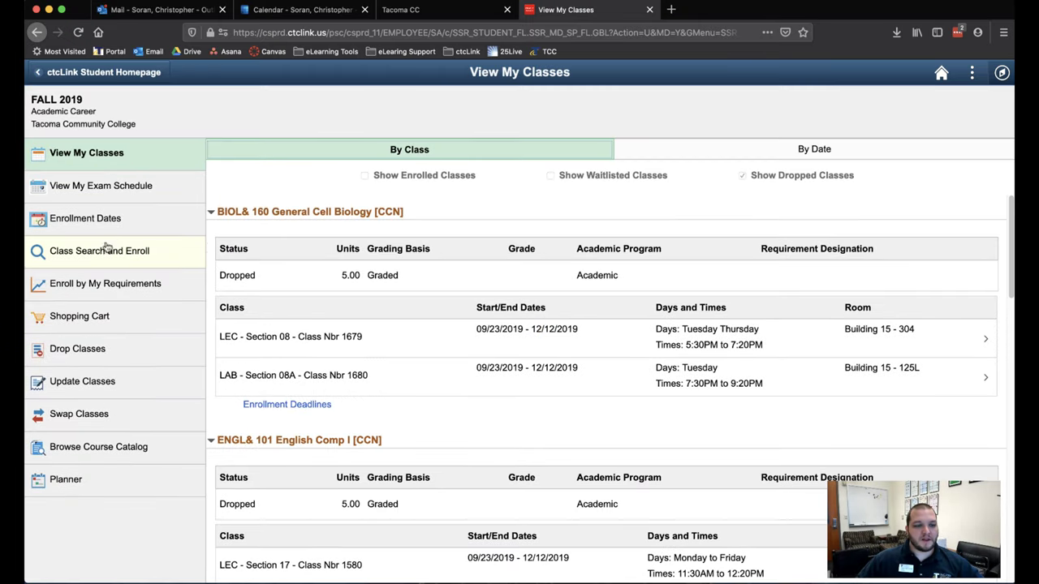
{"action": "left_click", "coordinate": [106, 252]}
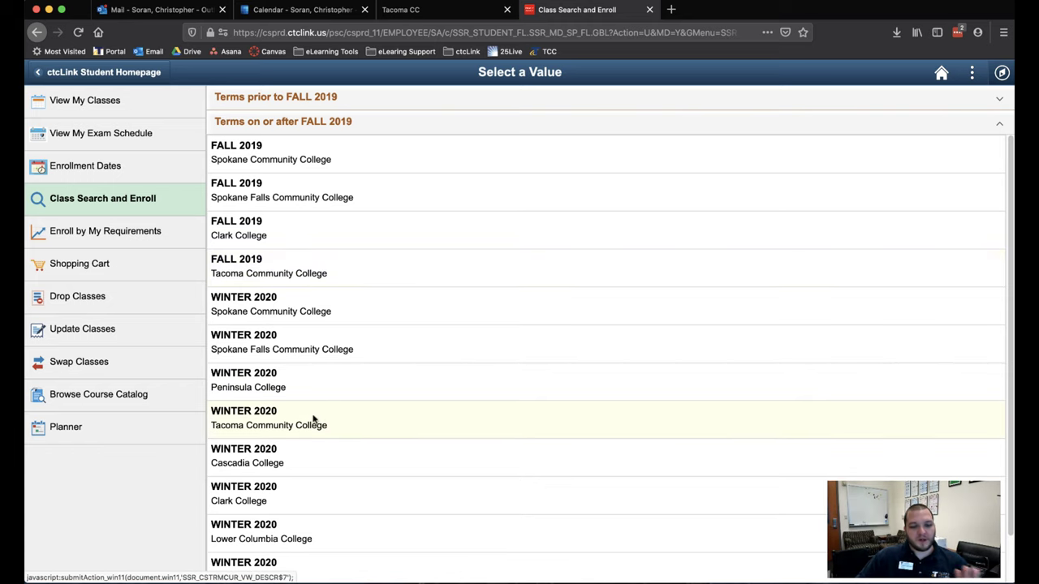
Select WINTER 2020 Tacoma Community College, then try the subject and catalog-number search options and cancel.
{"action": "left_click", "coordinate": [272, 421]}
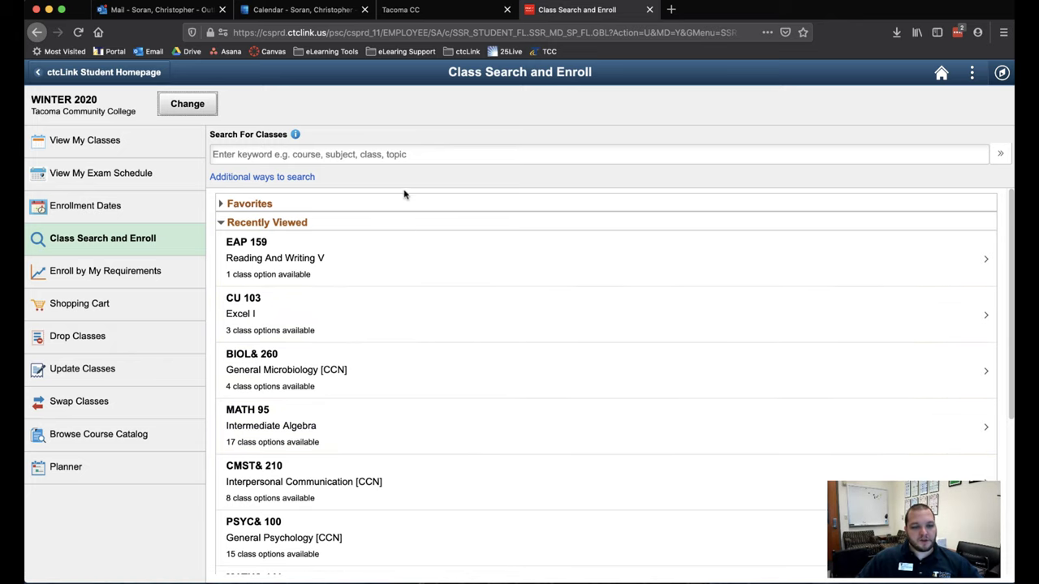
{"action": "left_click", "coordinate": [301, 178]}
{"action": "left_click", "coordinate": [458, 250]}
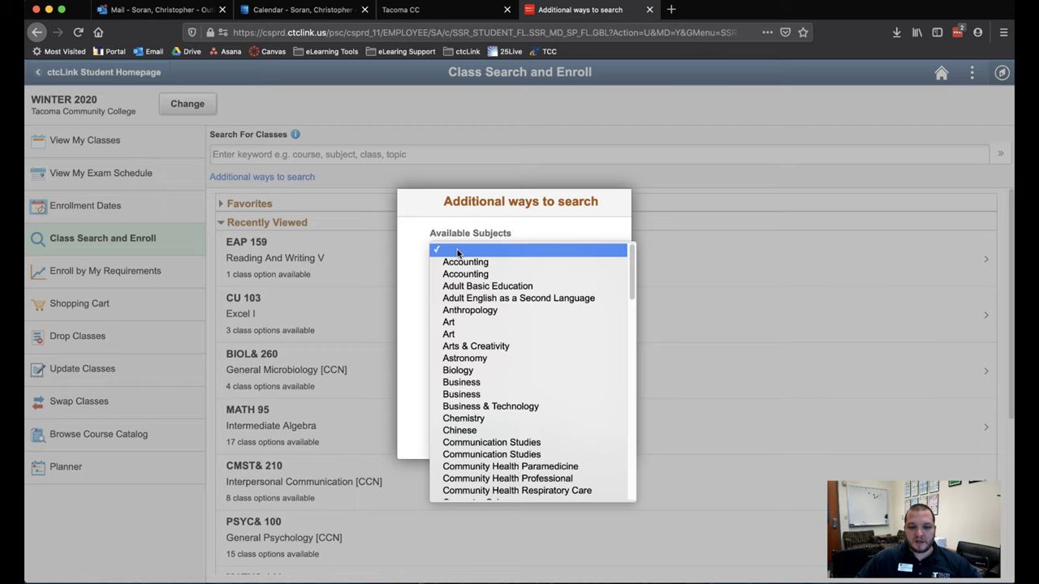
{"action": "left_click", "coordinate": [447, 435]}
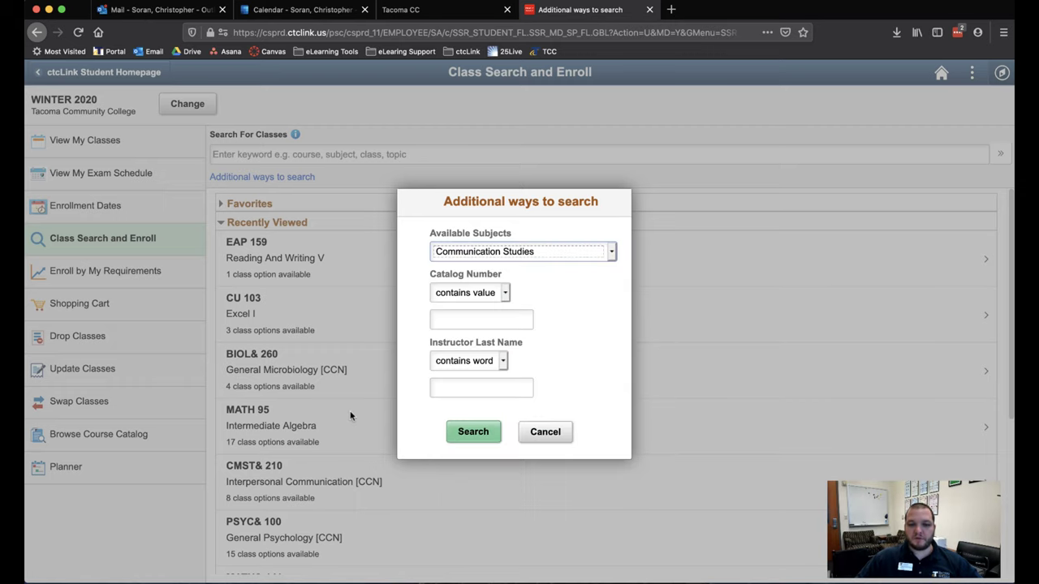
{"action": "left_click", "coordinate": [468, 322]}
{"action": "type", "text": "101"}
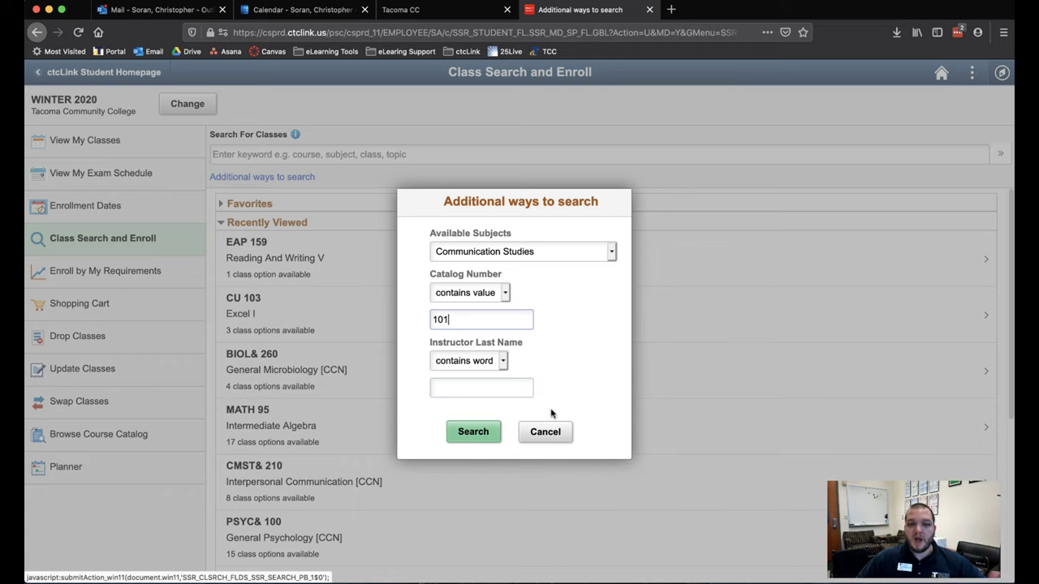
{"action": "left_click", "coordinate": [563, 430]}
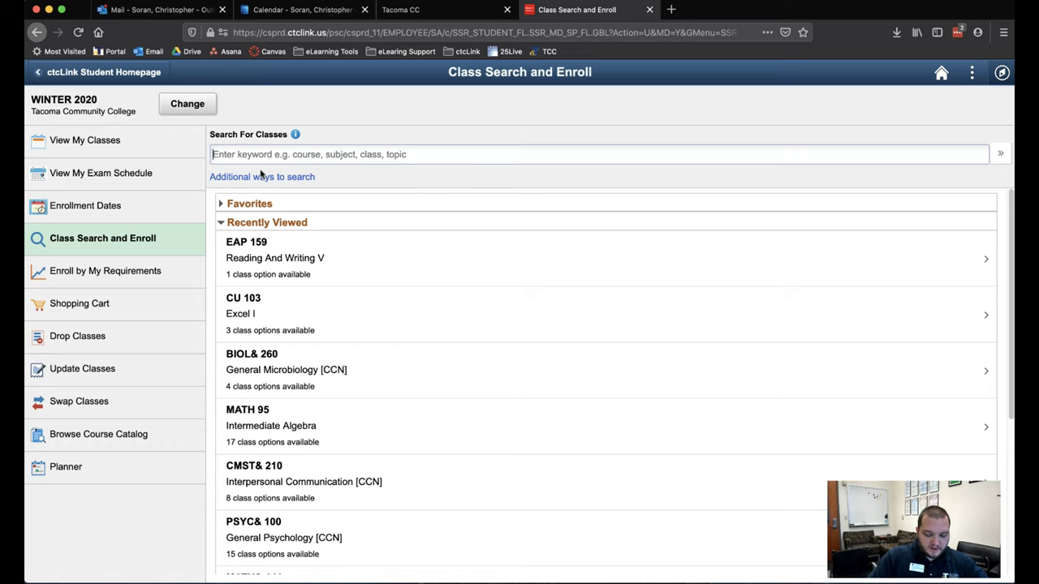
Search classes for the keyword 'engl', preview AESL 11, and return to the 41 results.
{"action": "type", "text": "engl"}
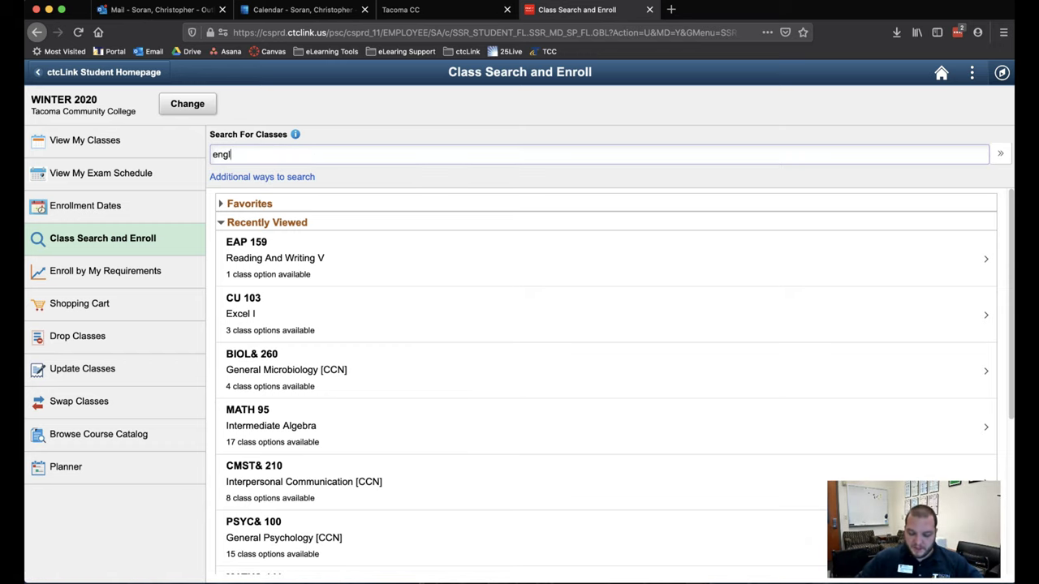
{"action": "key", "text": "Return"}
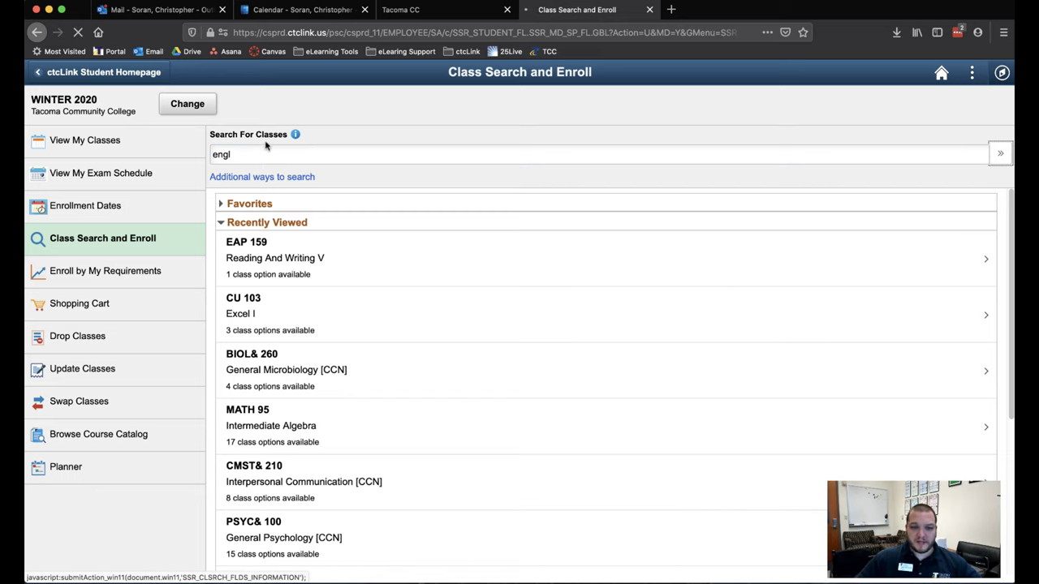
{"action": "left_click", "coordinate": [1003, 152]}
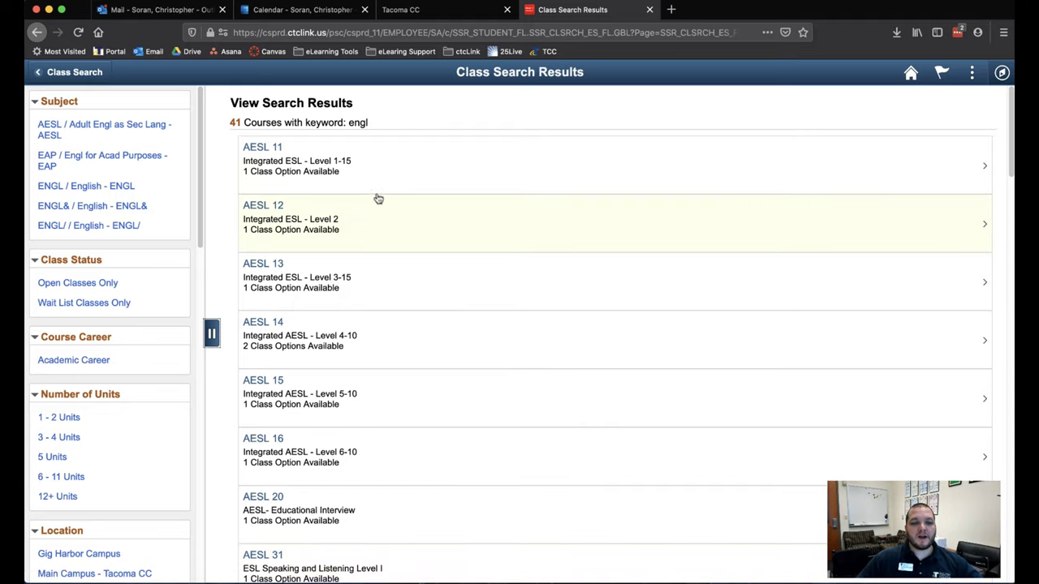
{"action": "left_click", "coordinate": [457, 179]}
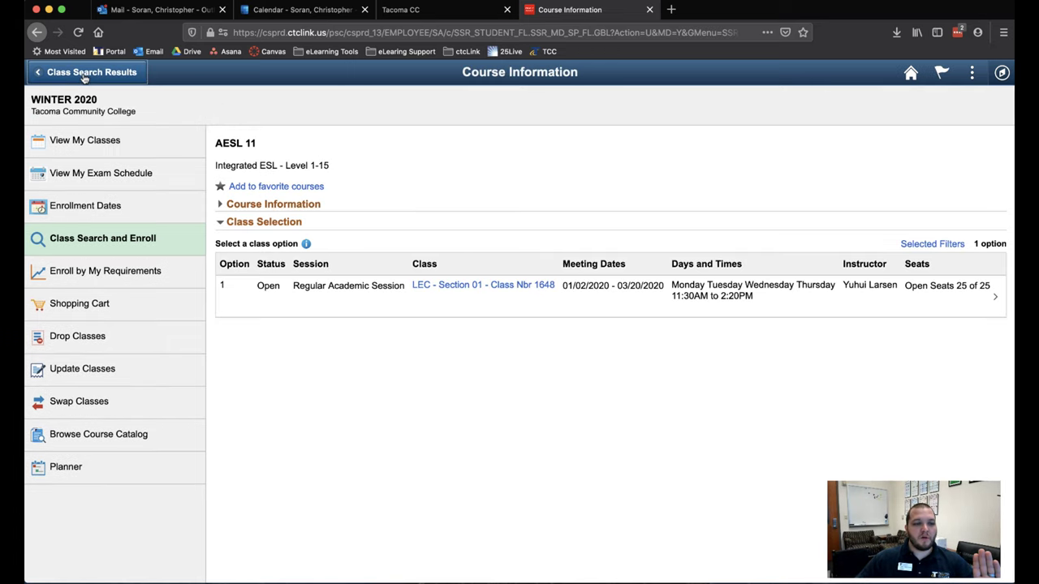
{"action": "left_click", "coordinate": [84, 75]}
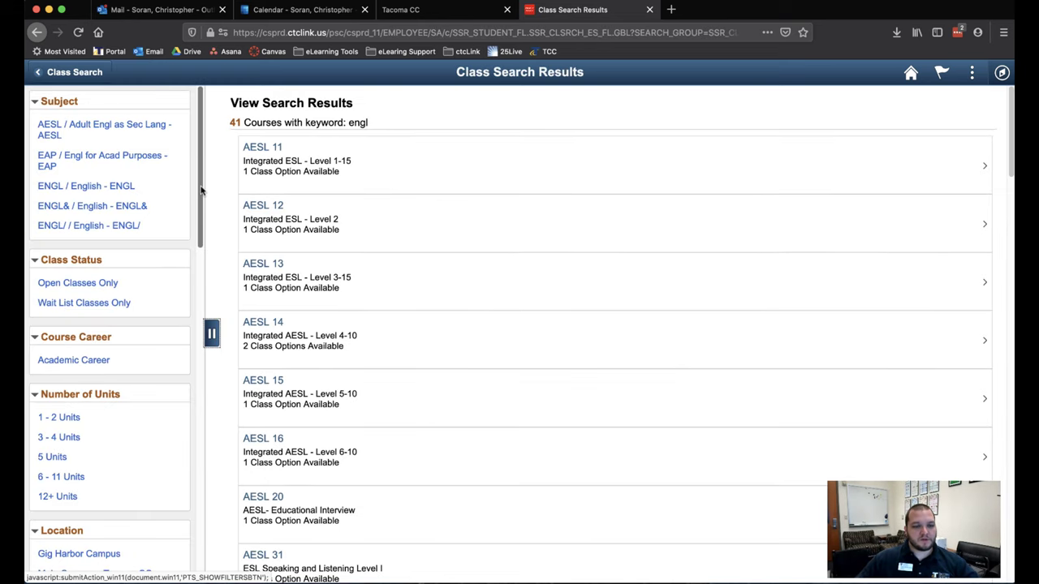
Filter the engl results by the On-line instruction mode, leaving 7 courses.
{"action": "mouse_move", "coordinate": [199, 188]}
{"action": "left_mouse_down"}
{"action": "mouse_move", "coordinate": [206, 263]}
{"action": "mouse_move", "coordinate": [184, 346]}
{"action": "left_mouse_up"}
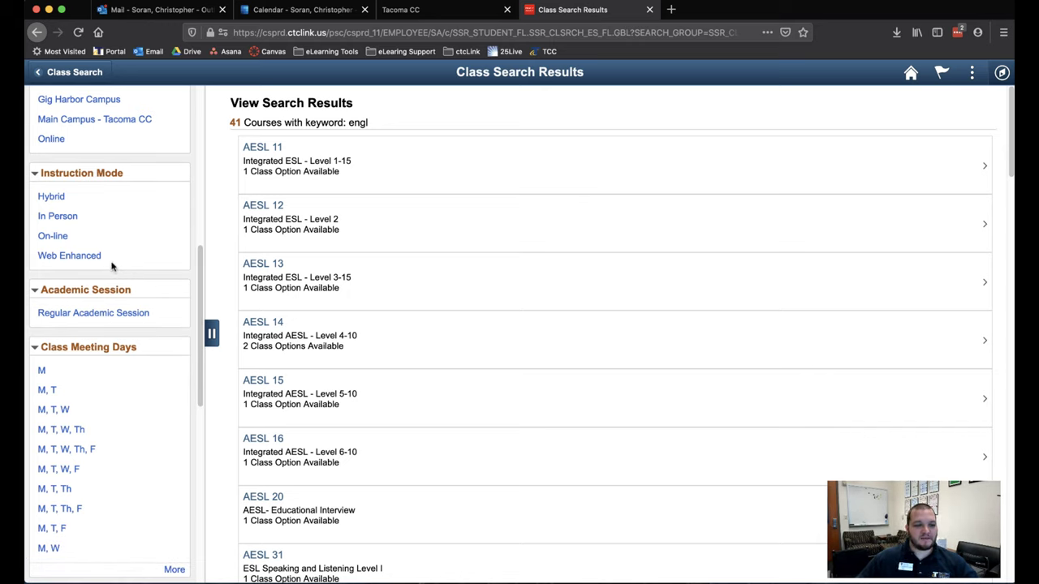
{"action": "left_click", "coordinate": [52, 237]}
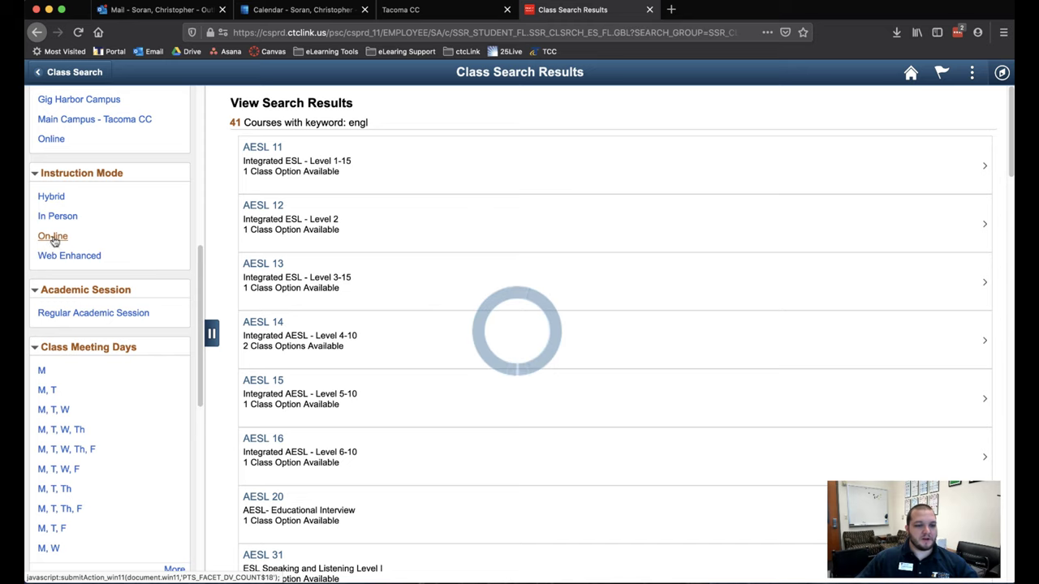
{"action": "left_click_drag", "start_coordinate": [199, 279], "coordinate": [192, 327]}
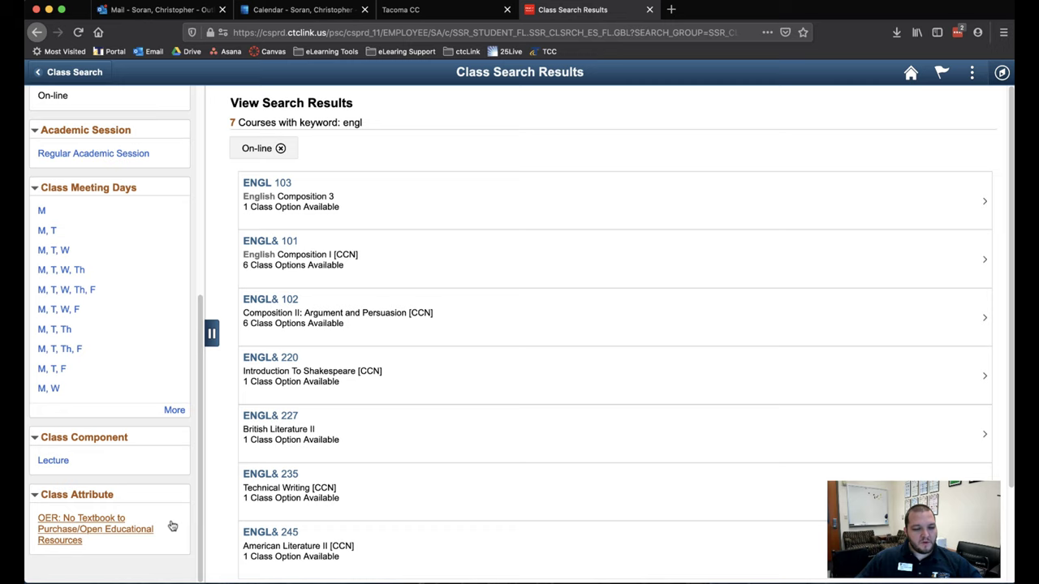
Add the no-textbook OER filter and remove the On-line filter from the results.
{"action": "left_click", "coordinate": [76, 536]}
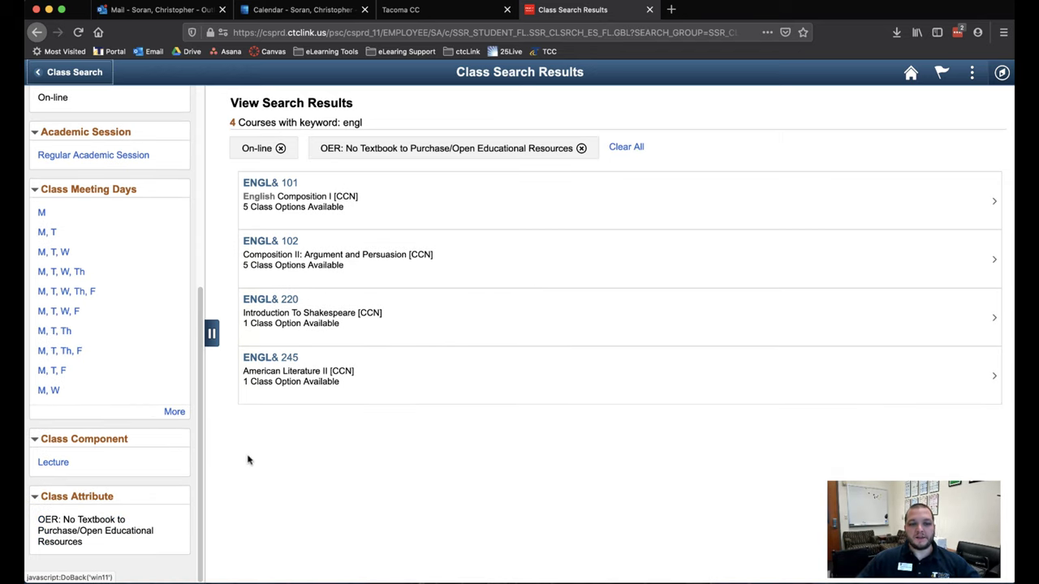
{"action": "left_click", "coordinate": [281, 151]}
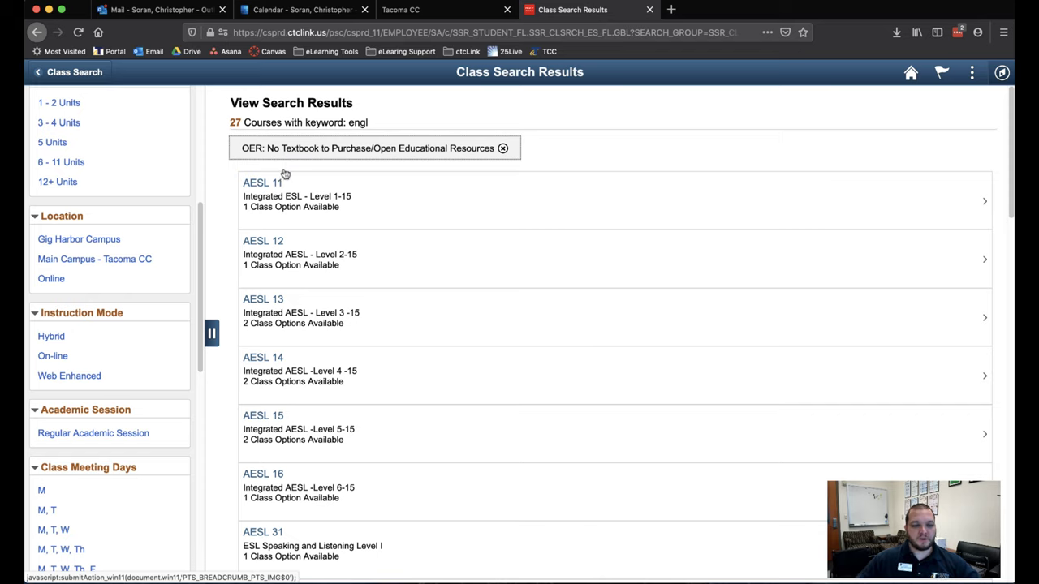
{"action": "left_click", "coordinate": [212, 333]}
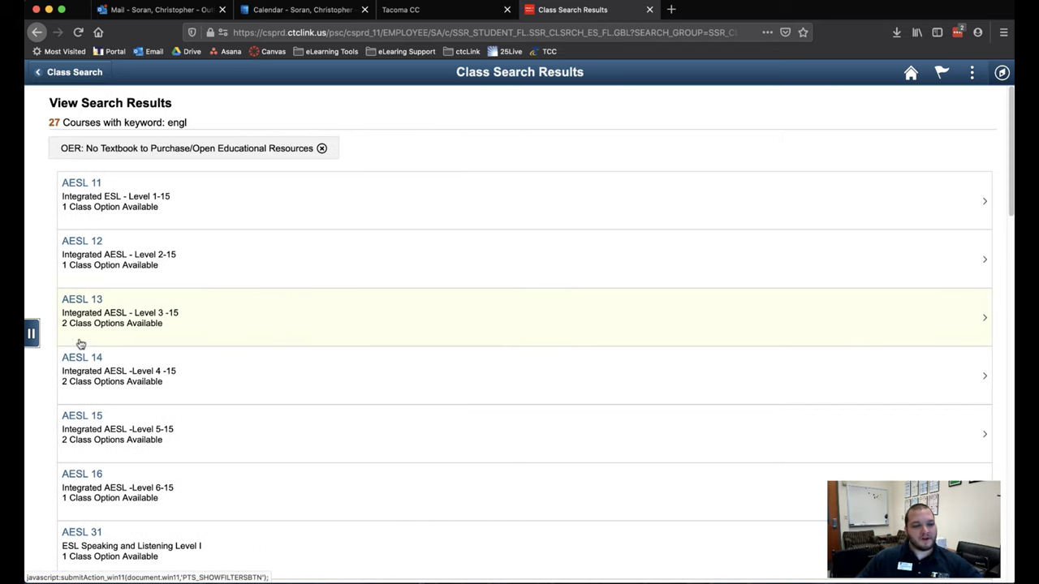
{"action": "left_click", "coordinate": [32, 334]}
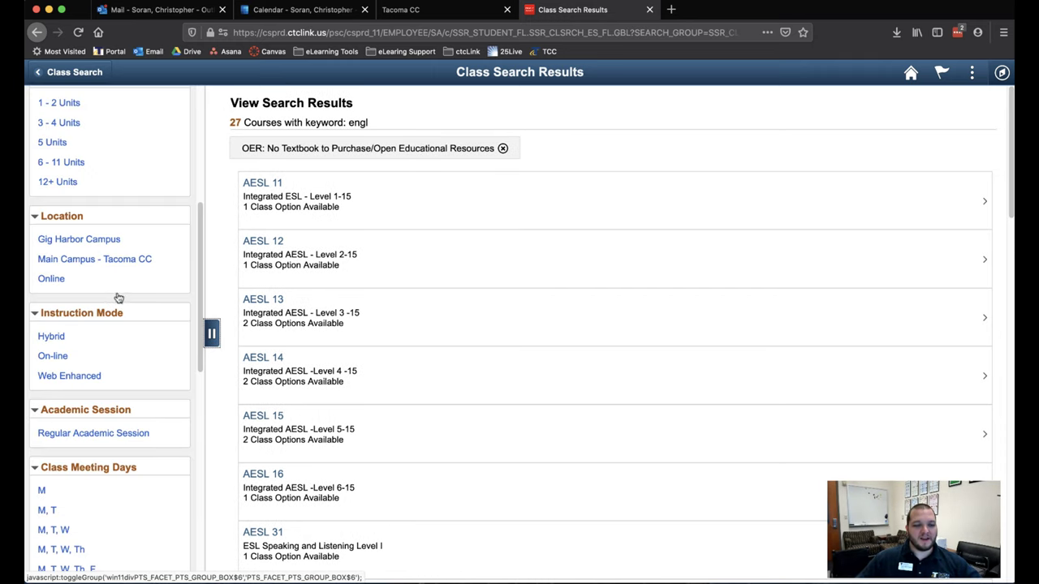
Add the Web Enhanced instruction mode filter, narrowing the results to 8 courses.
{"action": "scroll", "coordinate": [119, 298], "scroll_direction": "down", "scroll_amount": 1}
{"action": "scroll", "coordinate": [116, 308], "scroll_direction": "down", "scroll_amount": 2}
{"action": "scroll", "coordinate": [116, 311], "scroll_direction": "down", "scroll_amount": 2}
{"action": "scroll", "coordinate": [114, 308], "scroll_direction": "down", "scroll_amount": 1}
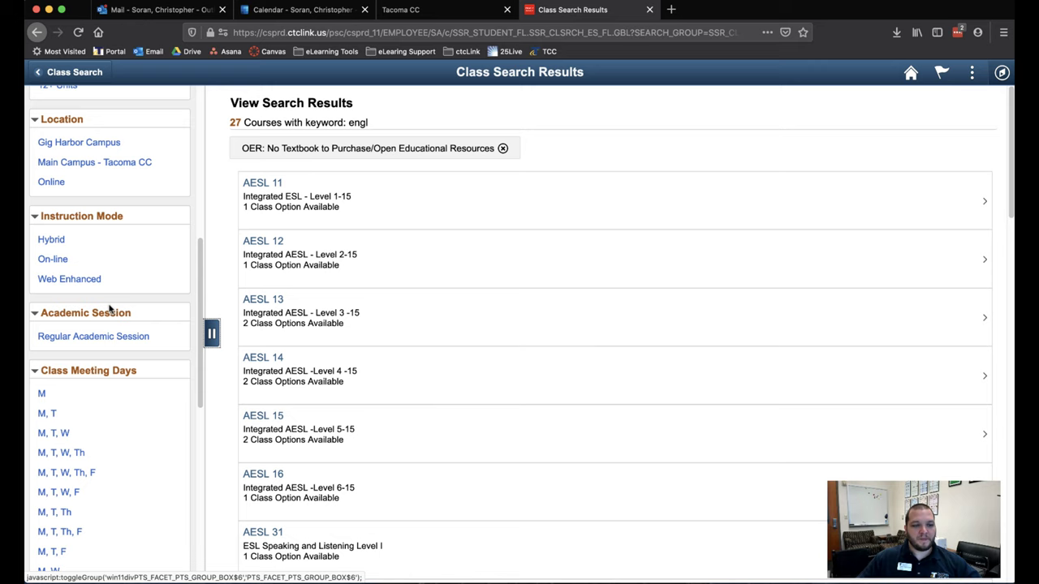
{"action": "scroll", "coordinate": [110, 309], "scroll_direction": "down", "scroll_amount": 2}
{"action": "scroll", "coordinate": [110, 309], "scroll_direction": "down", "scroll_amount": 3}
{"action": "scroll", "coordinate": [109, 308], "scroll_direction": "down", "scroll_amount": 2}
{"action": "scroll", "coordinate": [109, 308], "scroll_direction": "up", "scroll_amount": 1}
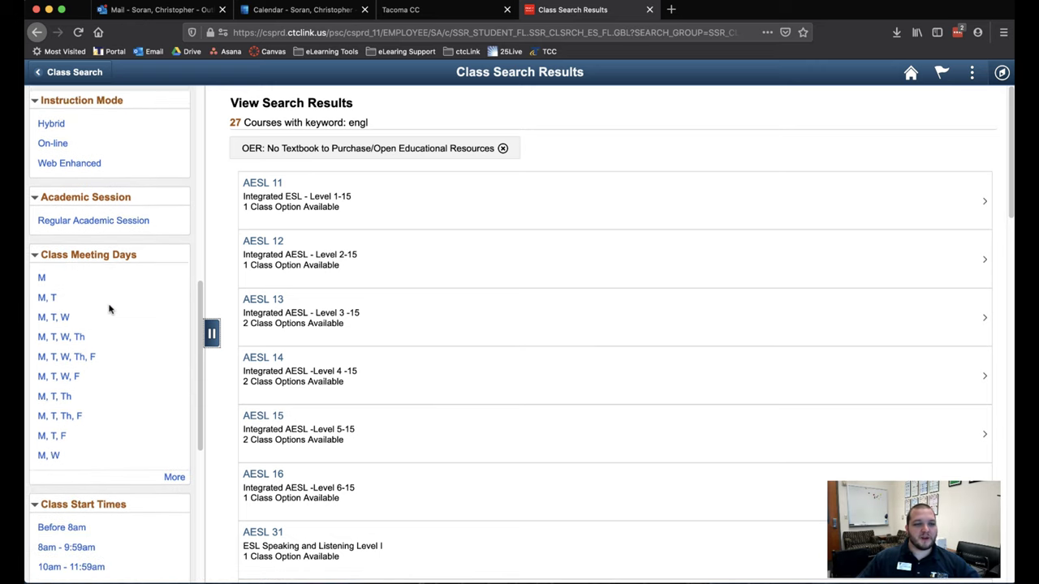
{"action": "scroll", "coordinate": [81, 252], "scroll_direction": "up", "scroll_amount": 1}
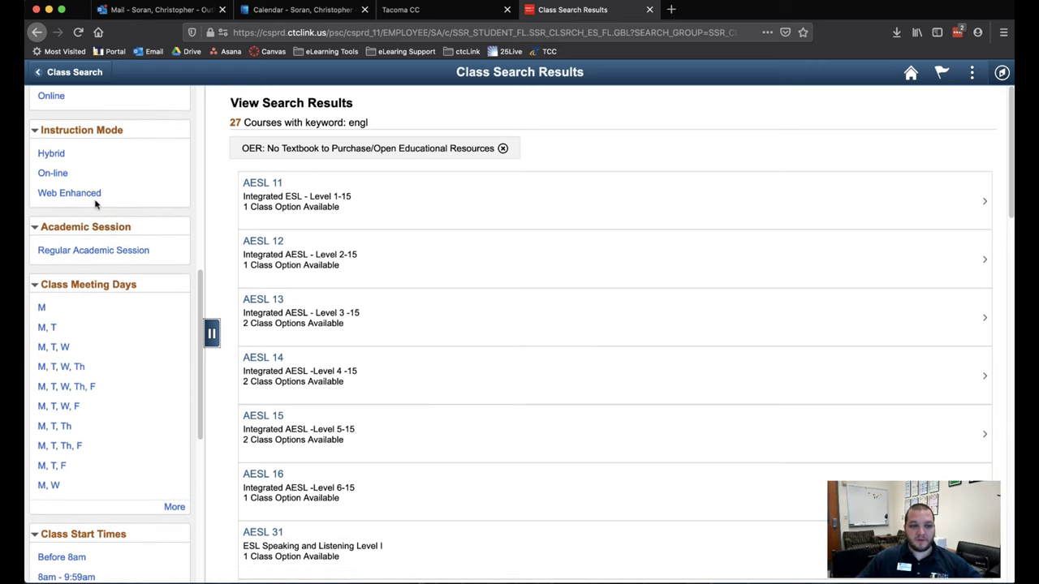
{"action": "scroll", "coordinate": [70, 341], "scroll_direction": "down", "scroll_amount": 2}
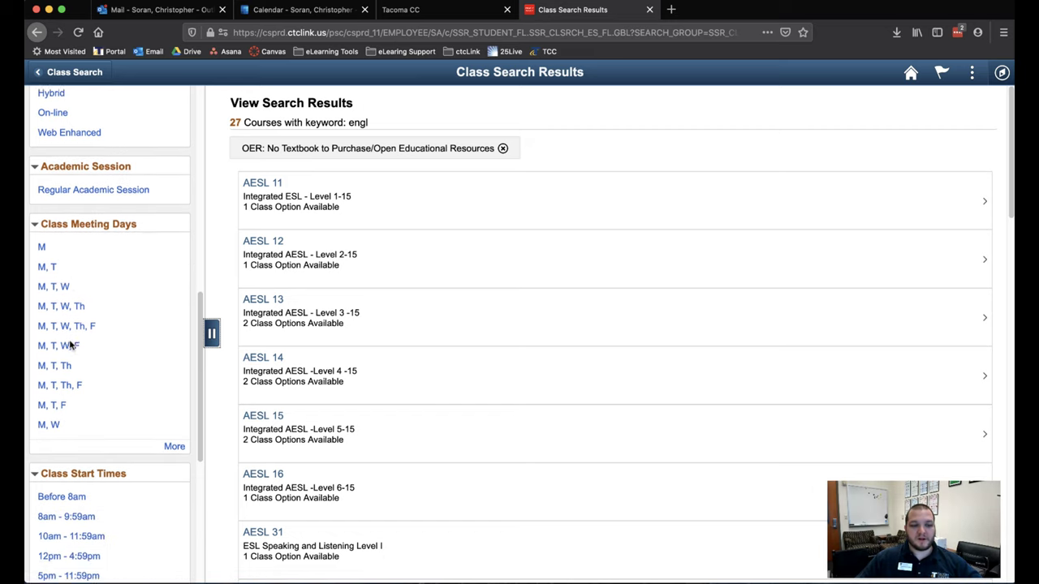
{"action": "scroll", "coordinate": [70, 352], "scroll_direction": "down", "scroll_amount": 1}
{"action": "scroll", "coordinate": [73, 376], "scroll_direction": "down", "scroll_amount": 4}
{"action": "scroll", "coordinate": [73, 376], "scroll_direction": "down", "scroll_amount": 2}
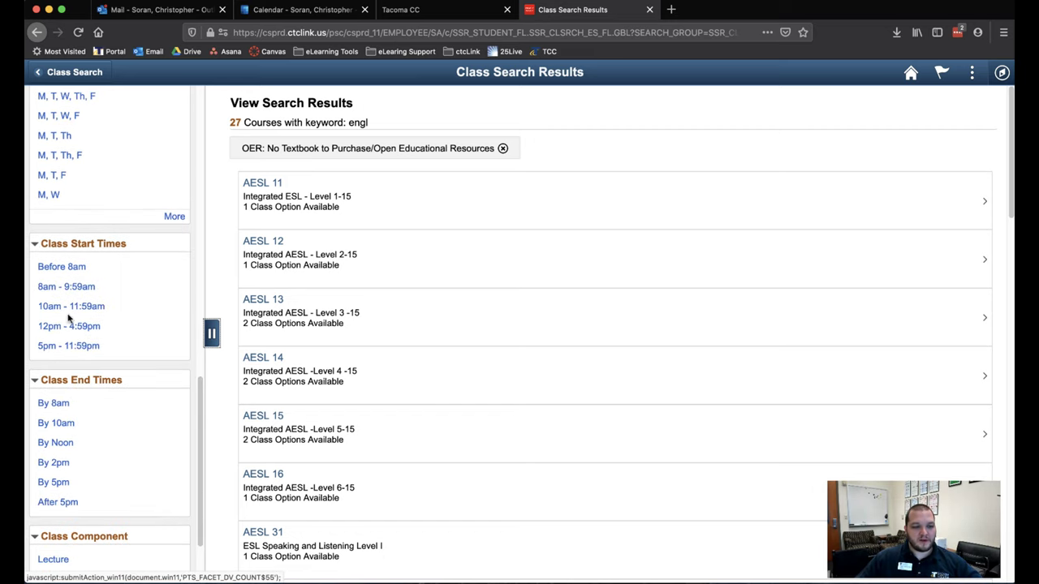
{"action": "scroll", "coordinate": [81, 381], "scroll_direction": "down", "scroll_amount": 1}
{"action": "scroll", "coordinate": [93, 404], "scroll_direction": "down", "scroll_amount": 2}
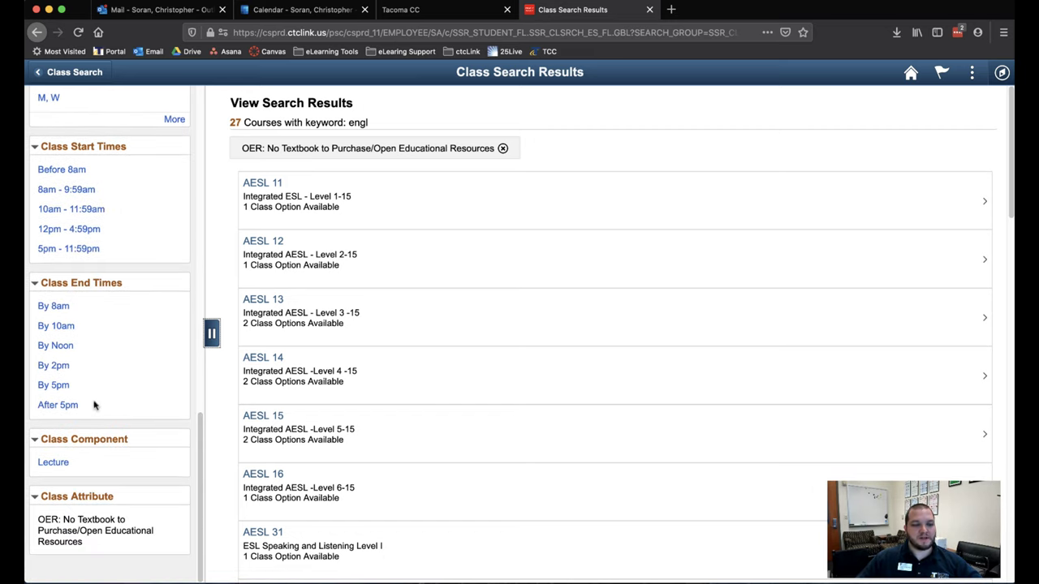
{"action": "scroll", "coordinate": [94, 371], "scroll_direction": "up", "scroll_amount": 3}
{"action": "scroll", "coordinate": [94, 376], "scroll_direction": "up", "scroll_amount": 4}
{"action": "scroll", "coordinate": [65, 348], "scroll_direction": "up", "scroll_amount": 2}
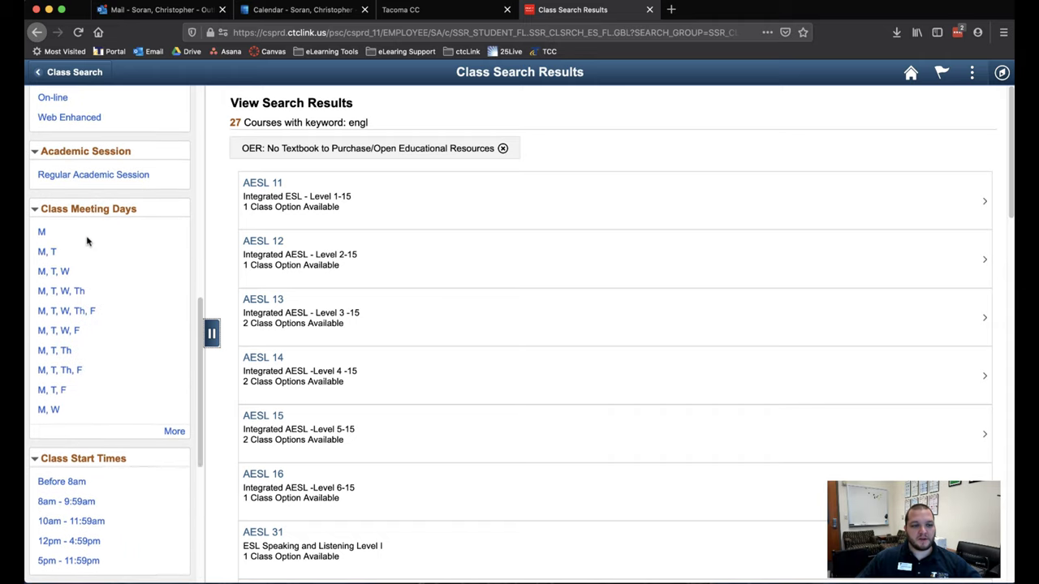
{"action": "scroll", "coordinate": [71, 268], "scroll_direction": "up", "scroll_amount": 3}
{"action": "left_click", "coordinate": [64, 173]}
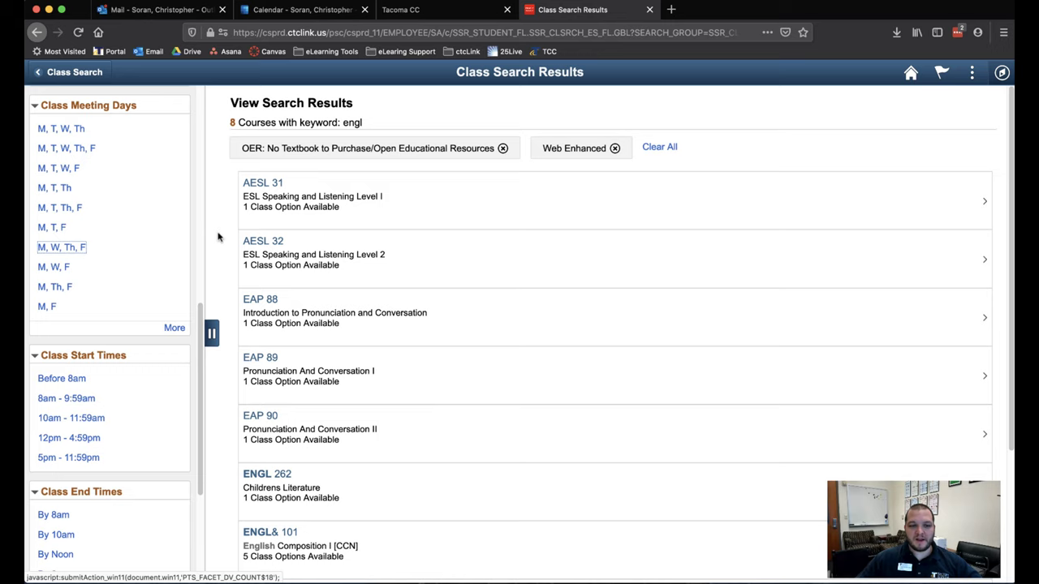
Open ENGL& 101 to list its five open Winter 2020 sections.
{"action": "scroll", "coordinate": [509, 274], "scroll_direction": "down", "scroll_amount": 2}
{"action": "scroll", "coordinate": [503, 277], "scroll_direction": "down", "scroll_amount": 2}
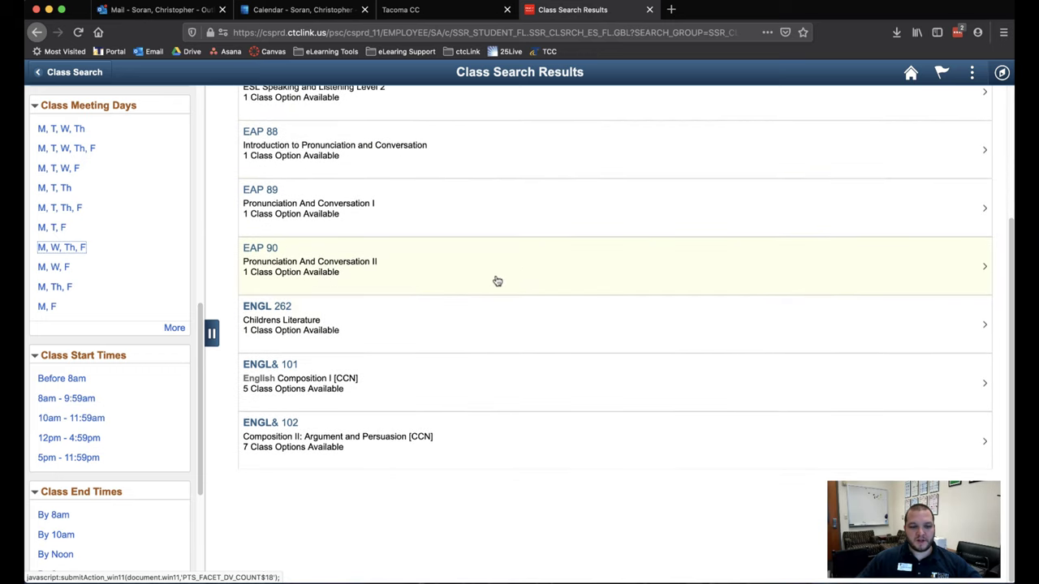
{"action": "left_click", "coordinate": [440, 386]}
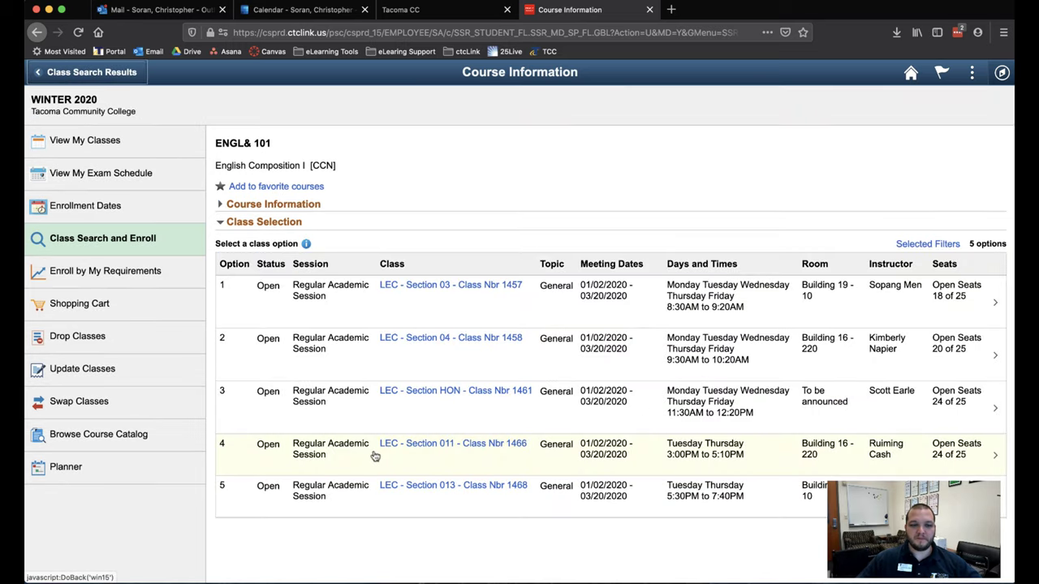
Open Section 03 (Class Nbr 1457) and review its Details, Meeting, Enrollment, Availability and Textbook tabs.
{"action": "left_click", "coordinate": [474, 285]}
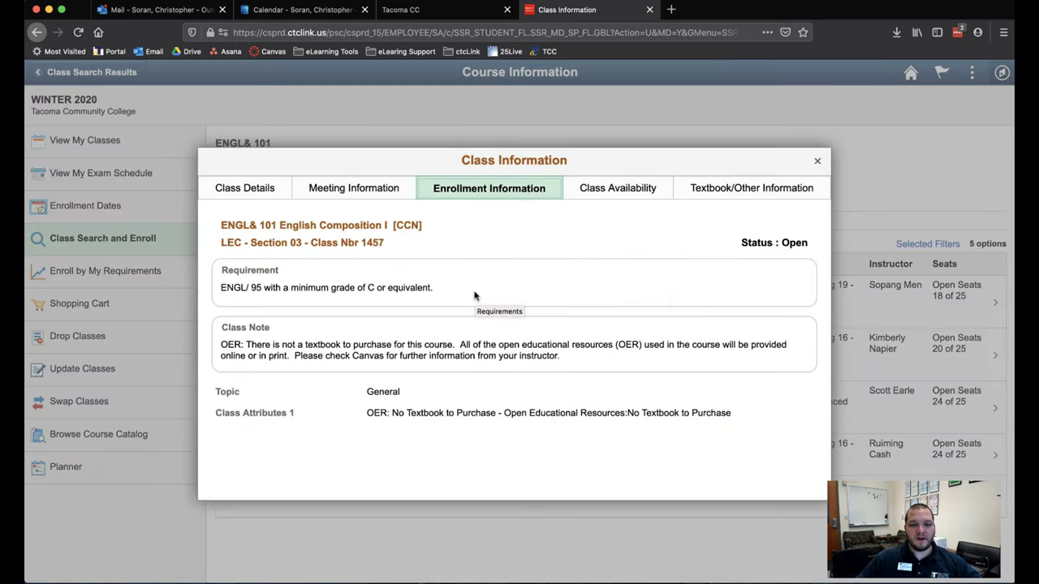
{"action": "left_click", "coordinate": [271, 197]}
{"action": "left_click", "coordinate": [342, 189]}
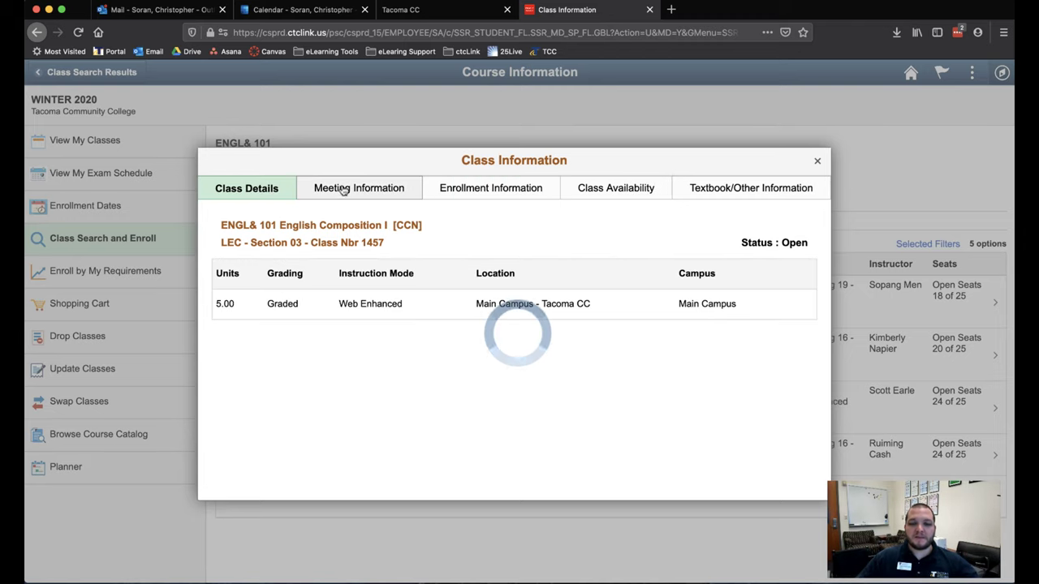
{"action": "left_click", "coordinate": [498, 196]}
{"action": "left_click", "coordinate": [589, 187]}
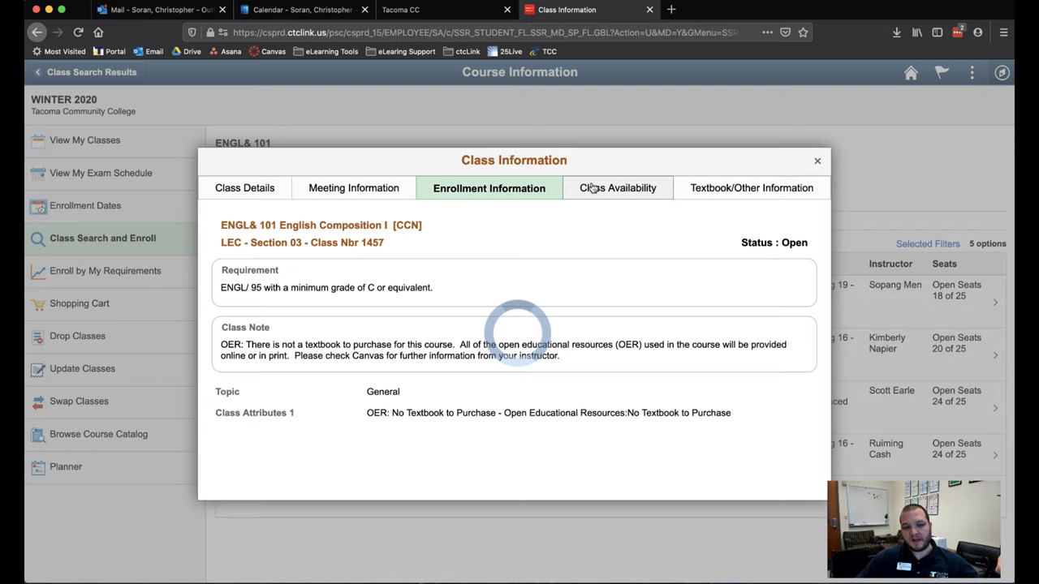
{"action": "left_click", "coordinate": [771, 184]}
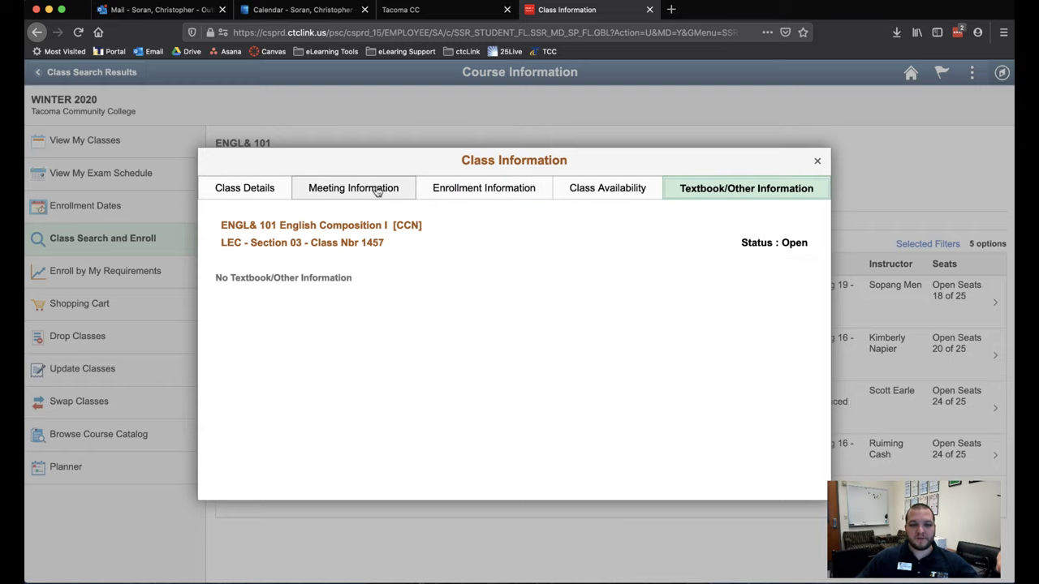
{"action": "left_click", "coordinate": [463, 189]}
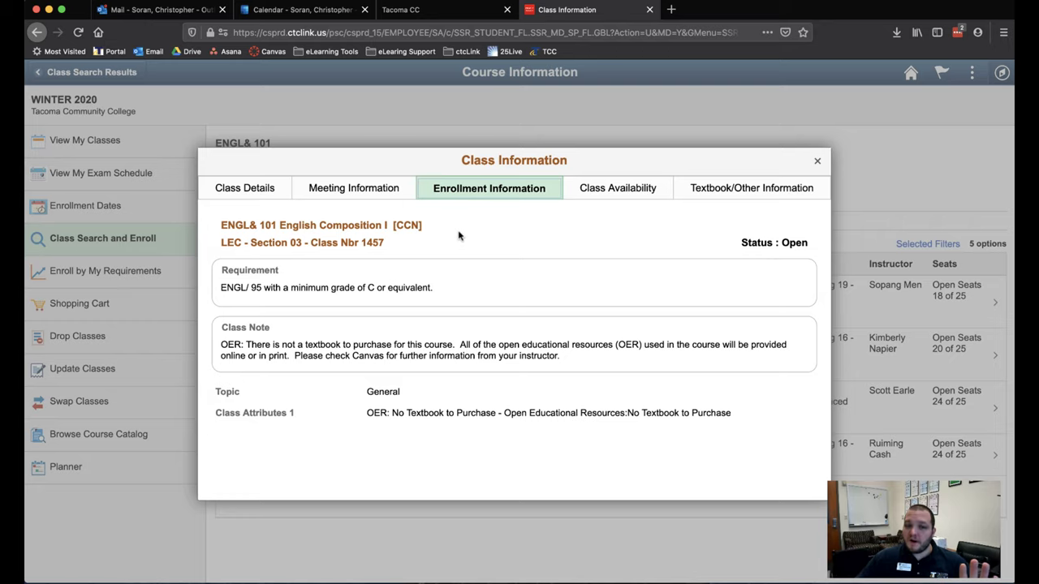
{"action": "left_click", "coordinate": [358, 189]}
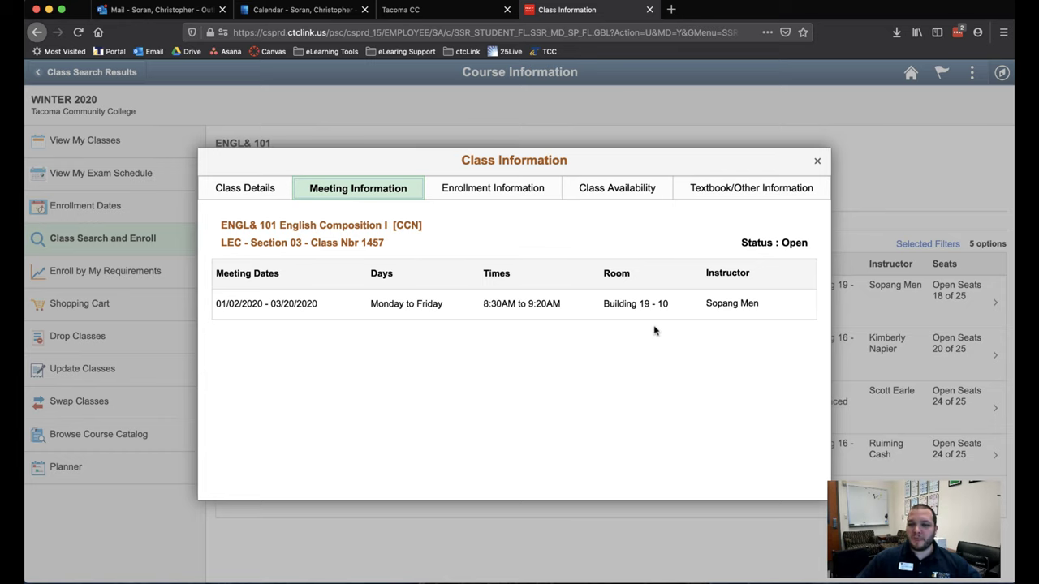
Close the class information and pick Section 03 to begin enrollment.
{"action": "left_click", "coordinate": [817, 160]}
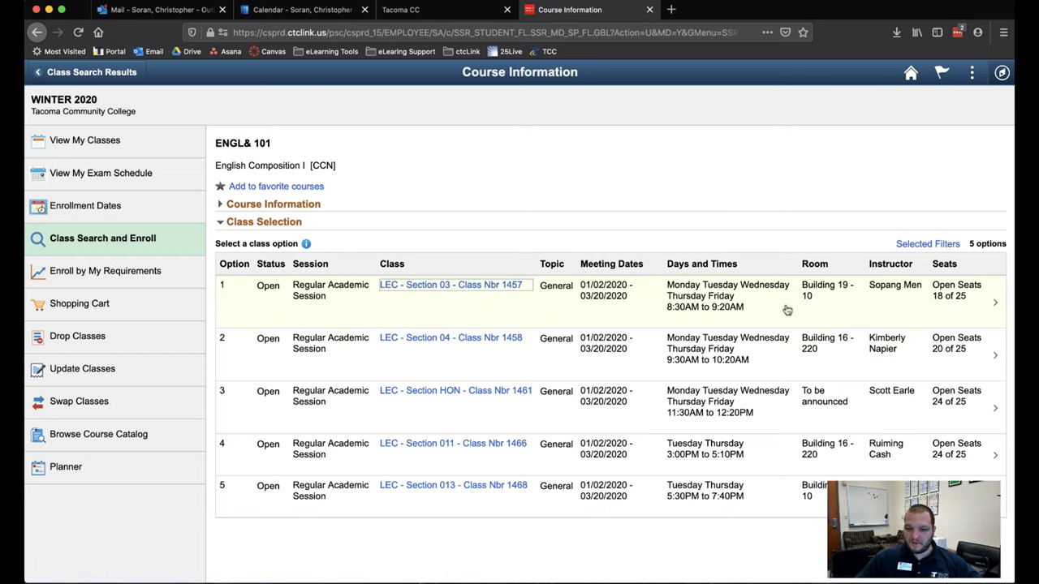
{"action": "left_click", "coordinate": [994, 306]}
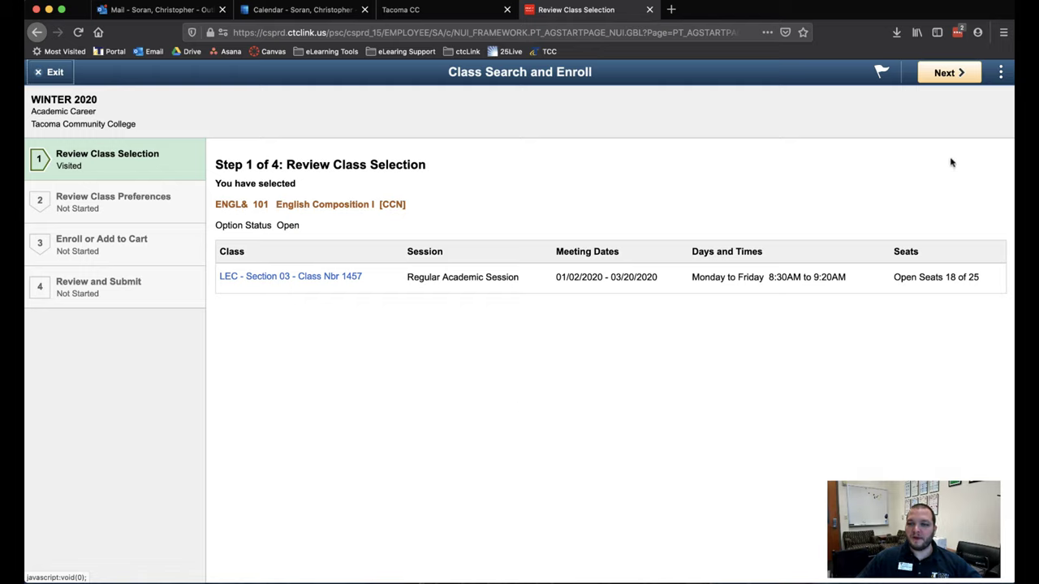
Set the class preferences to waitlist if the class is full, and accept them.
{"action": "left_click", "coordinate": [956, 77]}
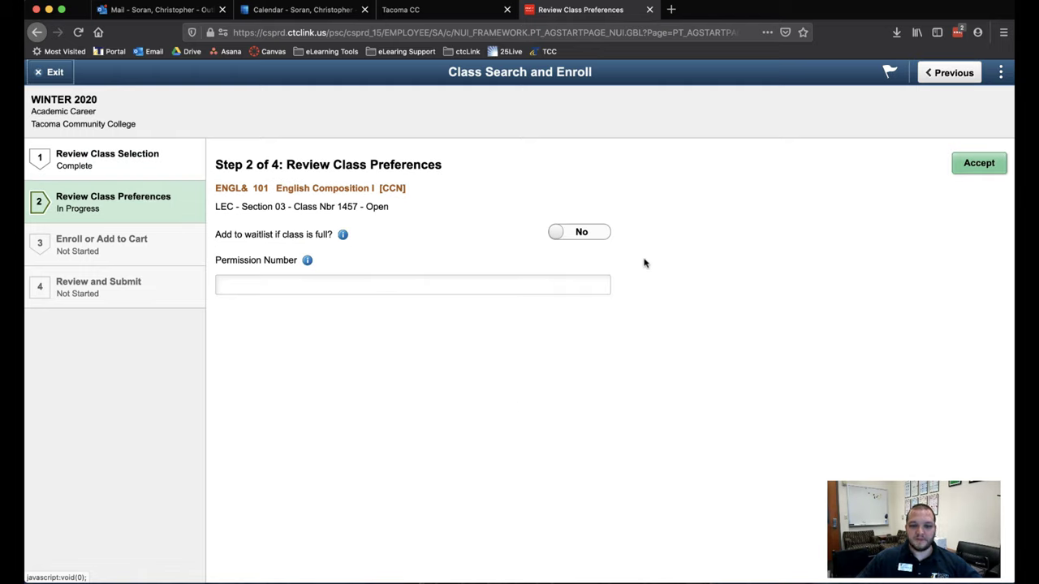
{"action": "left_click", "coordinate": [387, 288]}
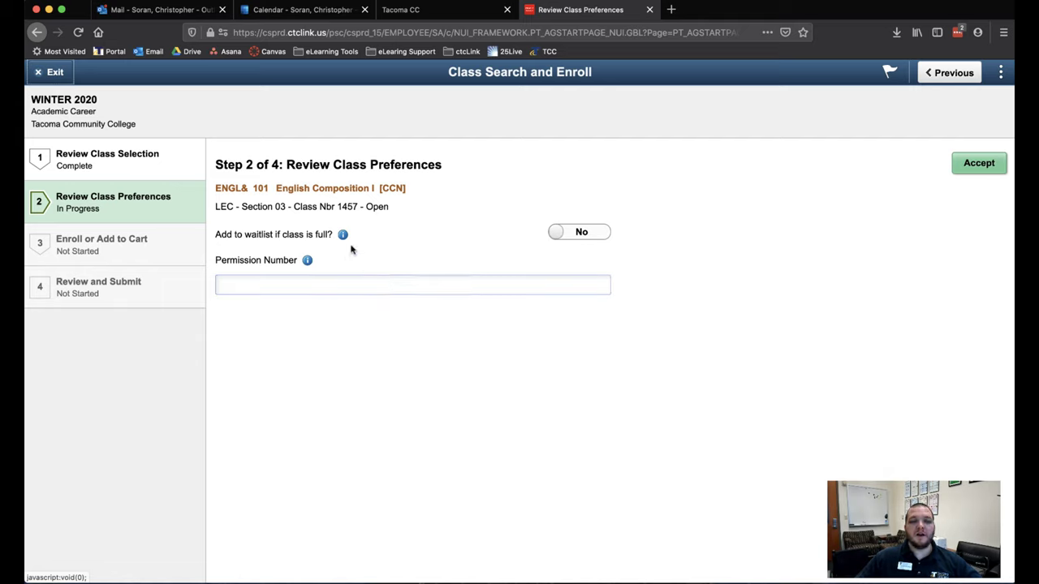
{"action": "left_click", "coordinate": [571, 236]}
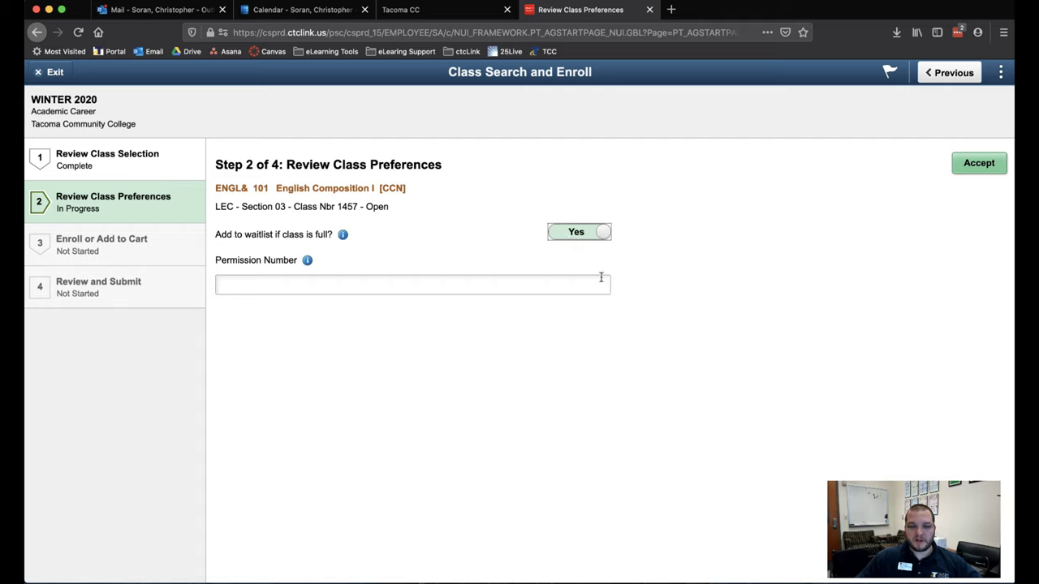
{"action": "left_click", "coordinate": [978, 165]}
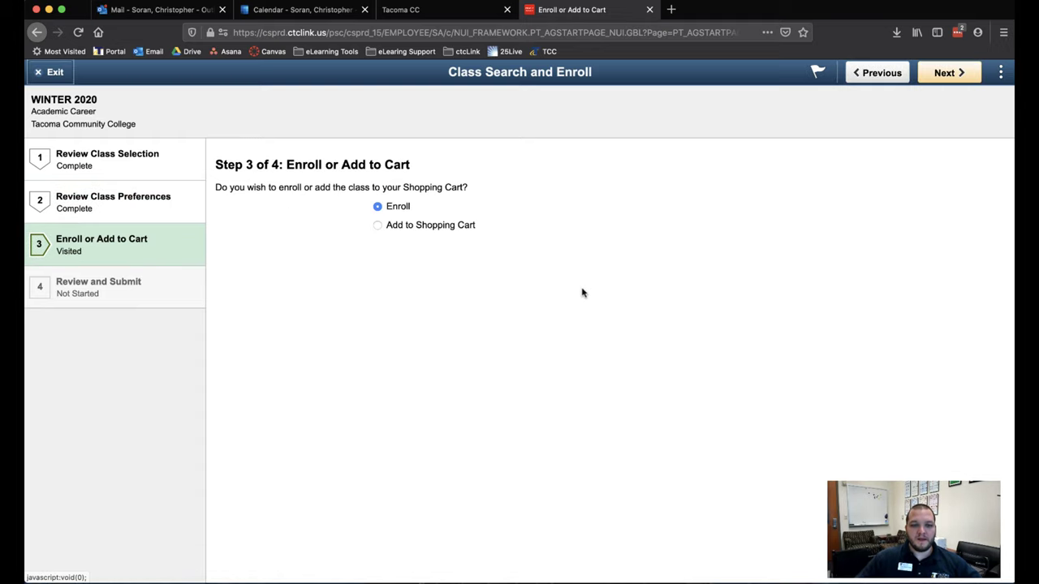
Choose Add to Shopping Cart and submit ENGL& 101 Section 03.
{"action": "left_click", "coordinate": [379, 226]}
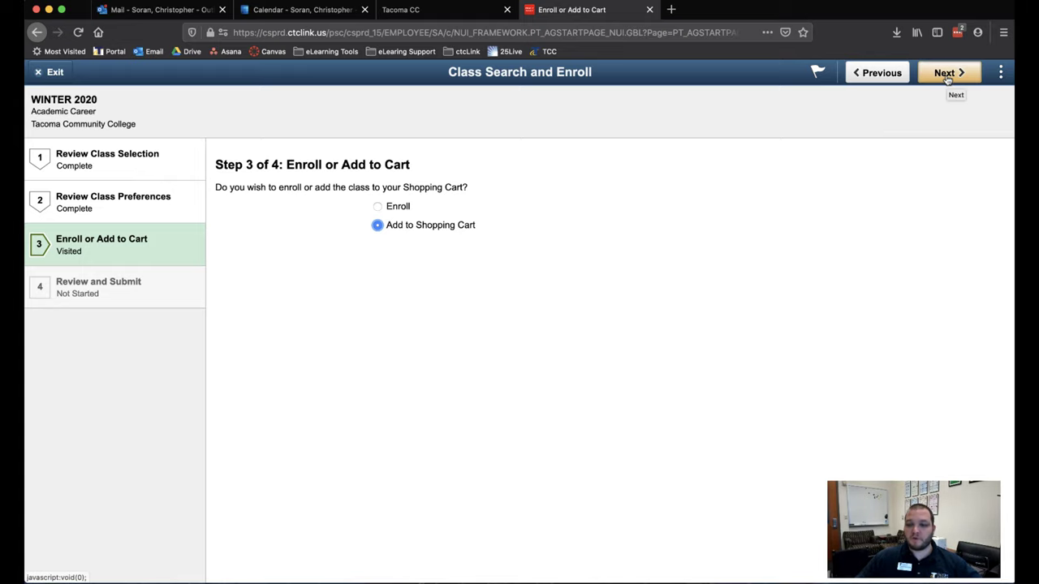
{"action": "left_click", "coordinate": [946, 75]}
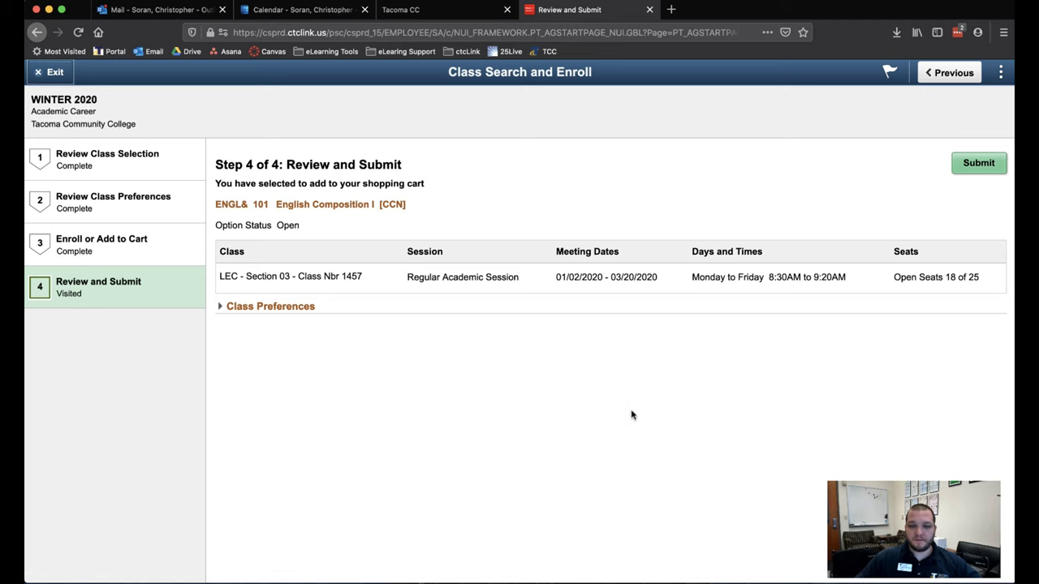
{"action": "left_click", "coordinate": [988, 164]}
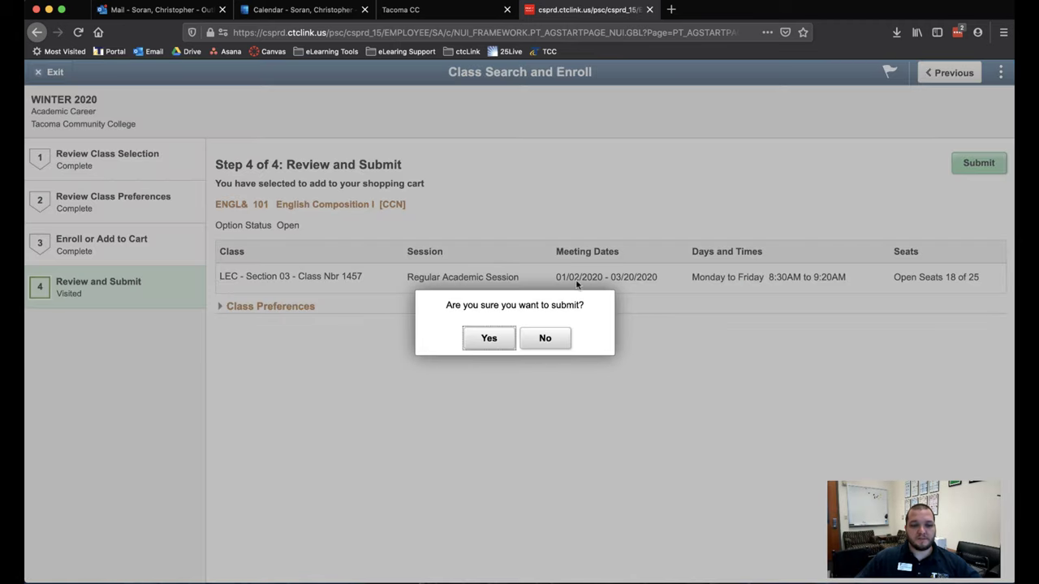
Confirm the cart submission, then go back from the search results to the Manage Classes pages.
{"action": "left_click", "coordinate": [490, 339]}
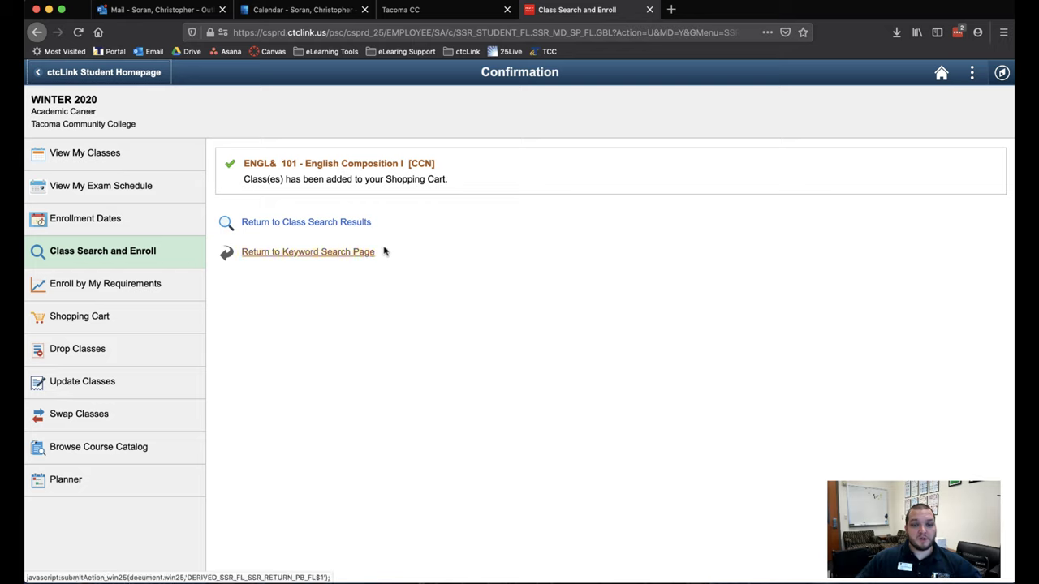
{"action": "left_click", "coordinate": [335, 224]}
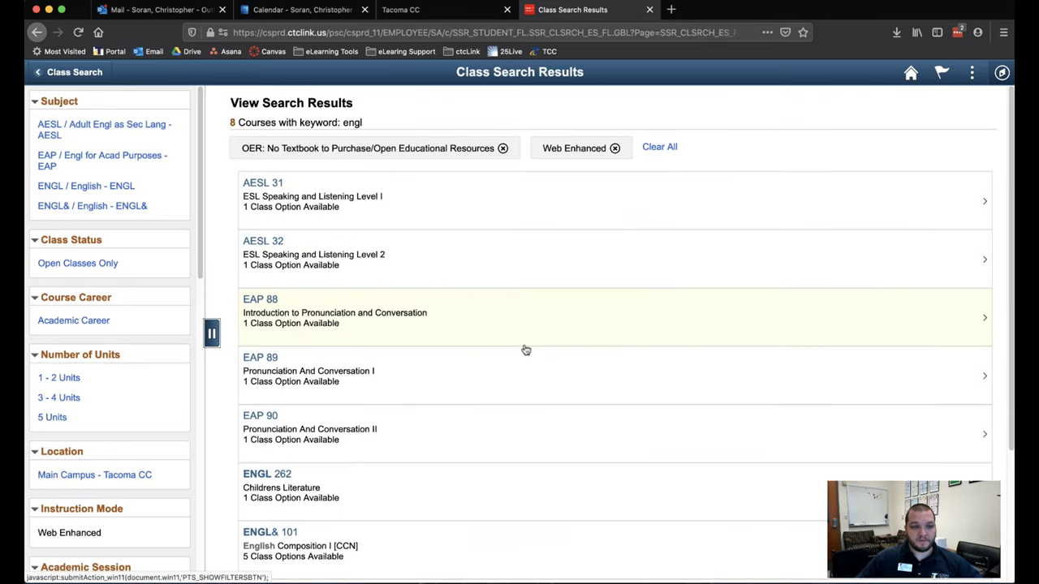
{"action": "left_click", "coordinate": [75, 72]}
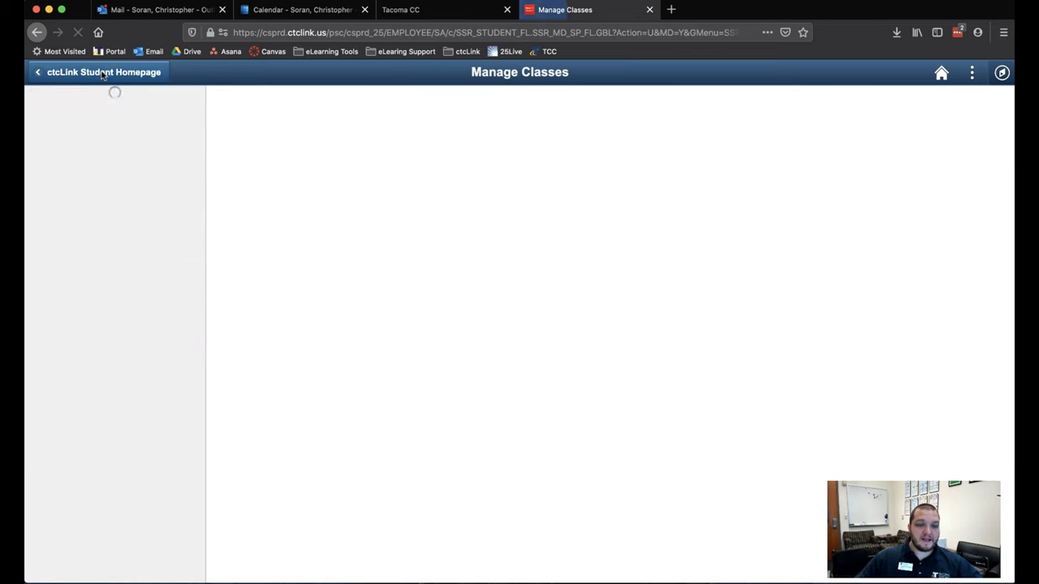
Enroll in ENGL& 101 from the Shopping Cart, confirm, and go back to Class Search and Enroll.
{"action": "left_click", "coordinate": [120, 314]}
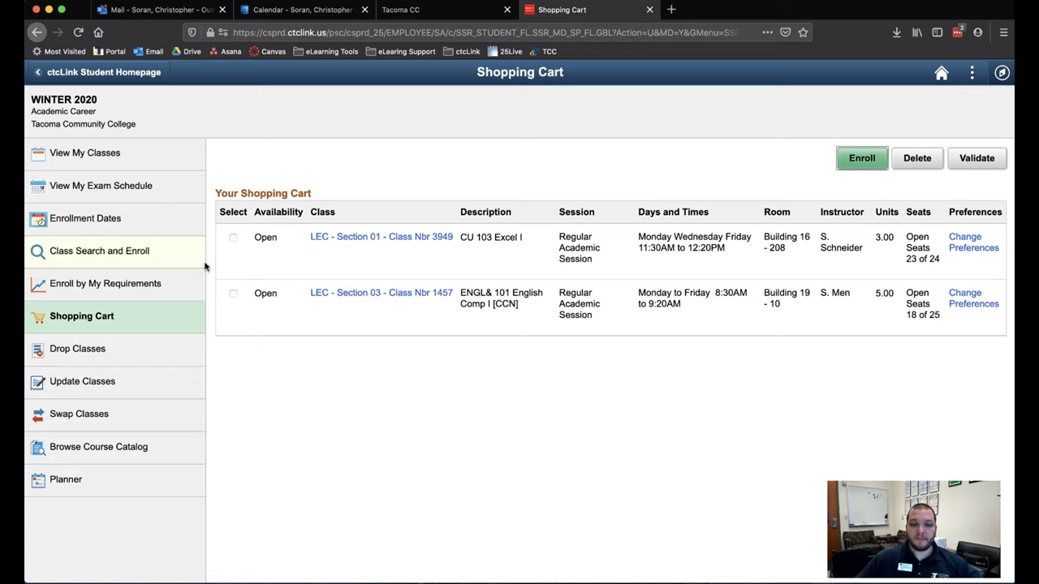
{"action": "left_click", "coordinate": [233, 293]}
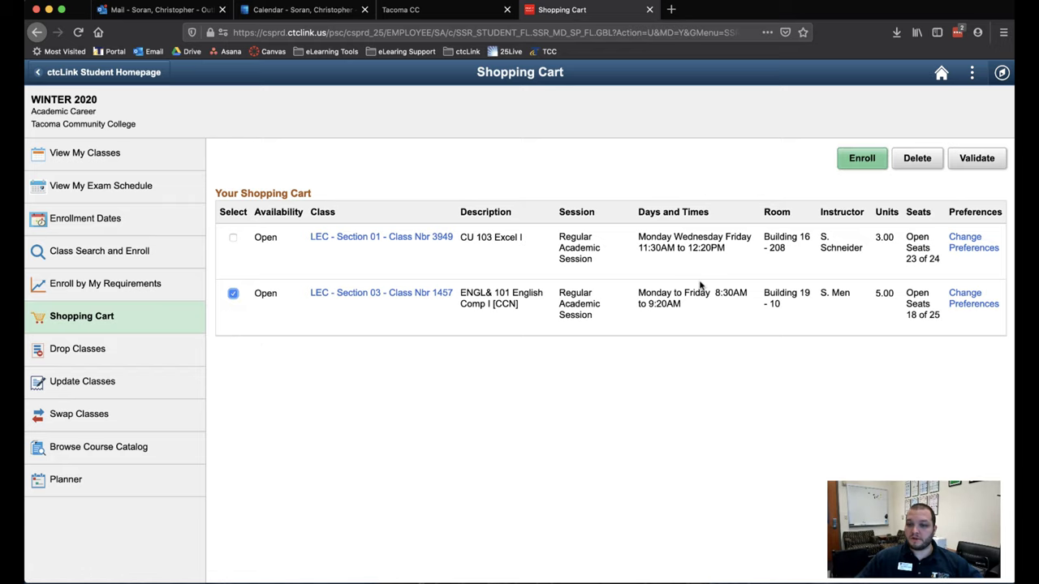
{"action": "left_click", "coordinate": [861, 159]}
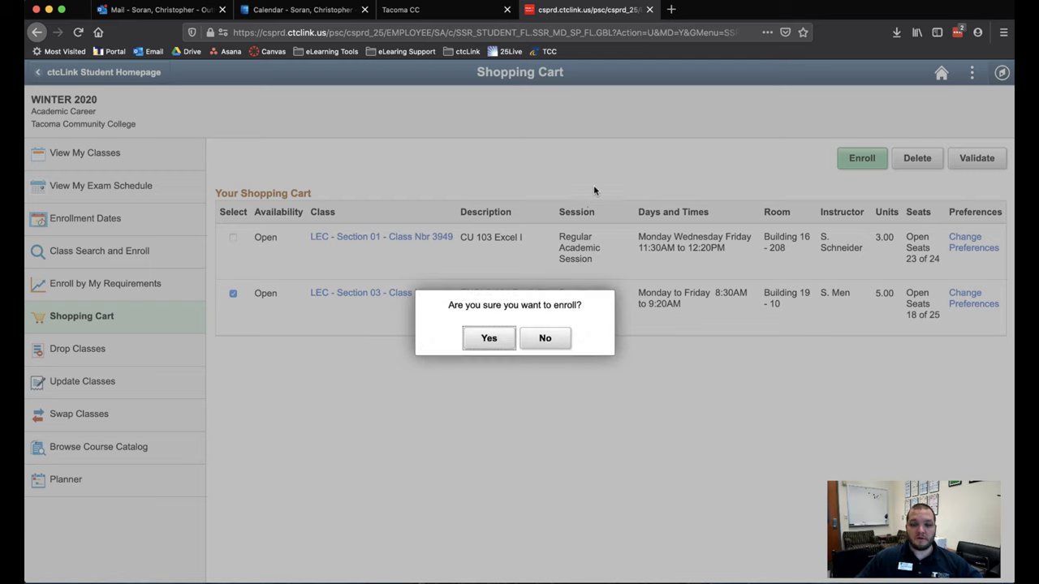
{"action": "left_click", "coordinate": [477, 341]}
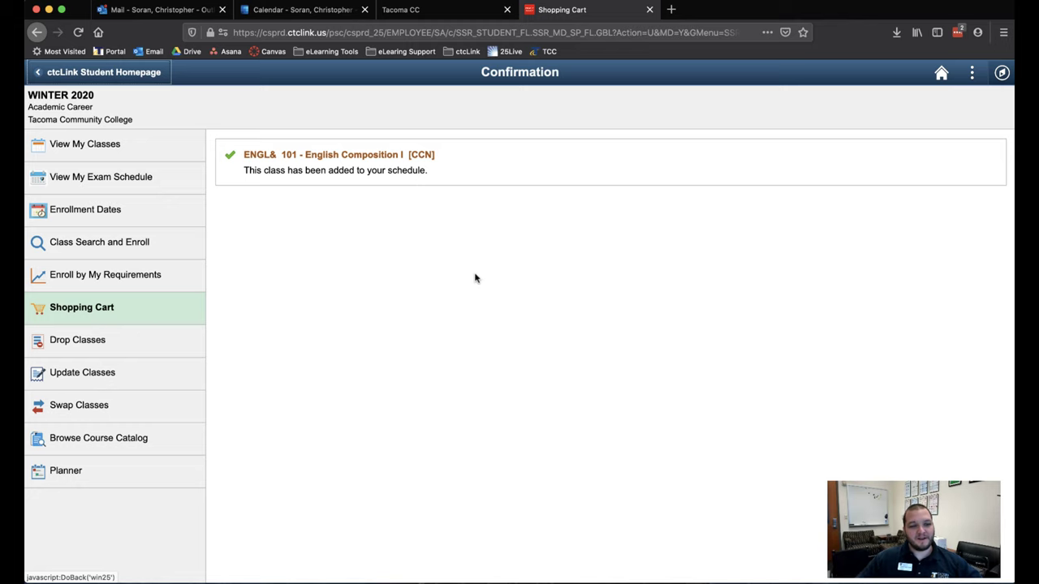
{"action": "left_click", "coordinate": [154, 241]}
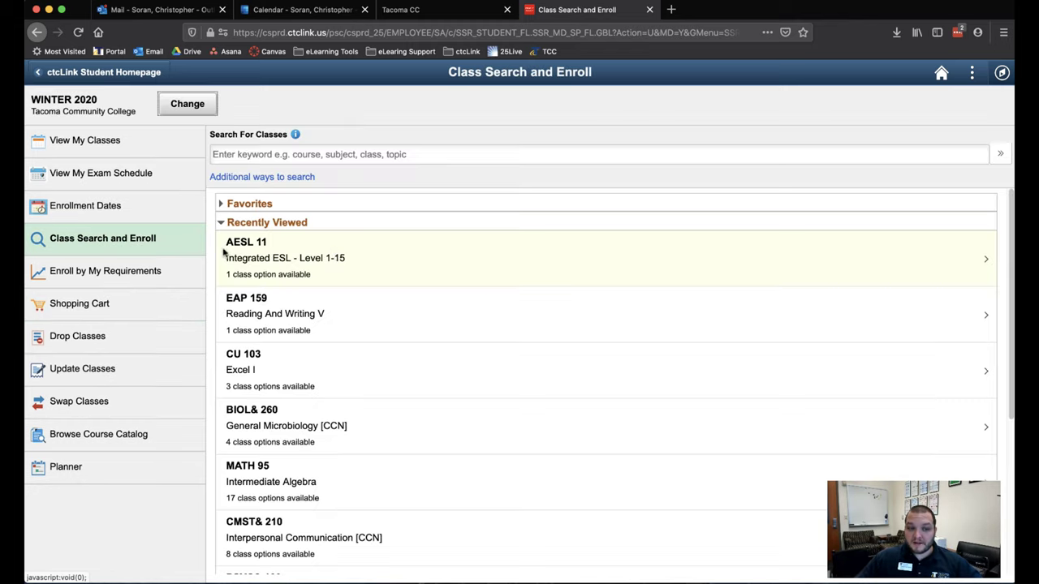